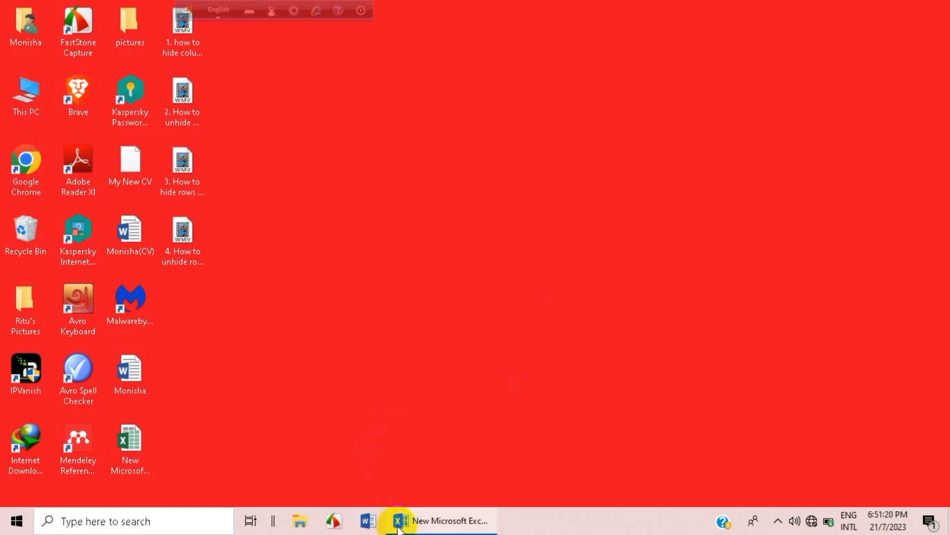
Step: Switch to the open Excel worksheet and review the name and salary of the employee in row 5
mouse_move(400, 524)
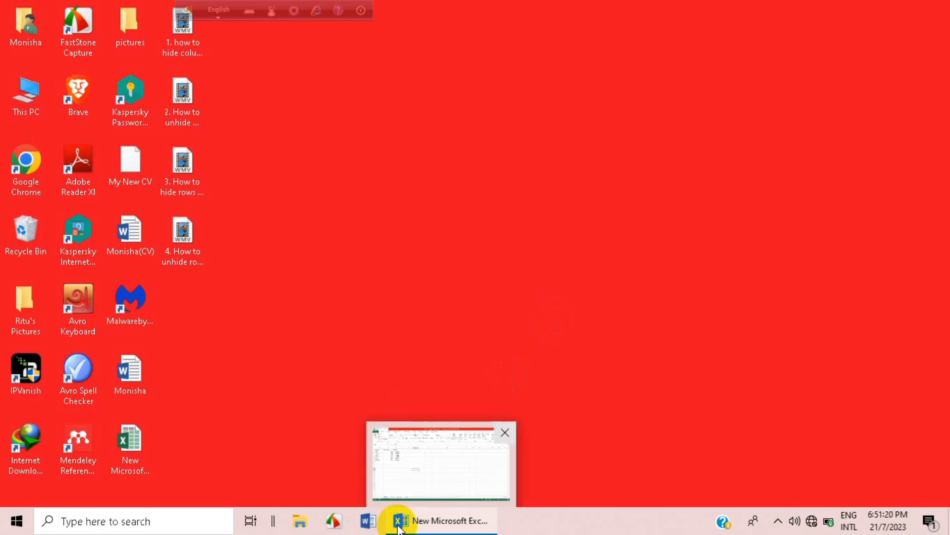
left_click(407, 464)
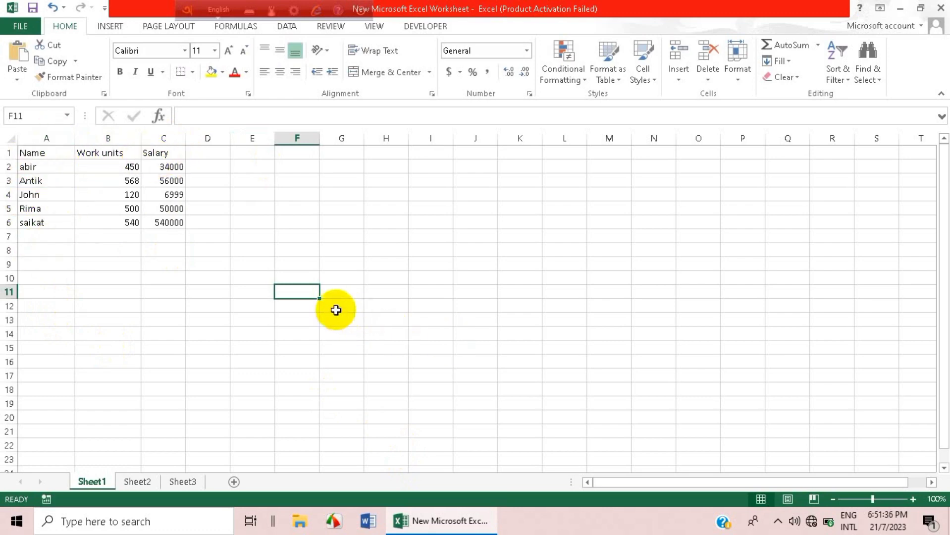
left_click(33, 208)
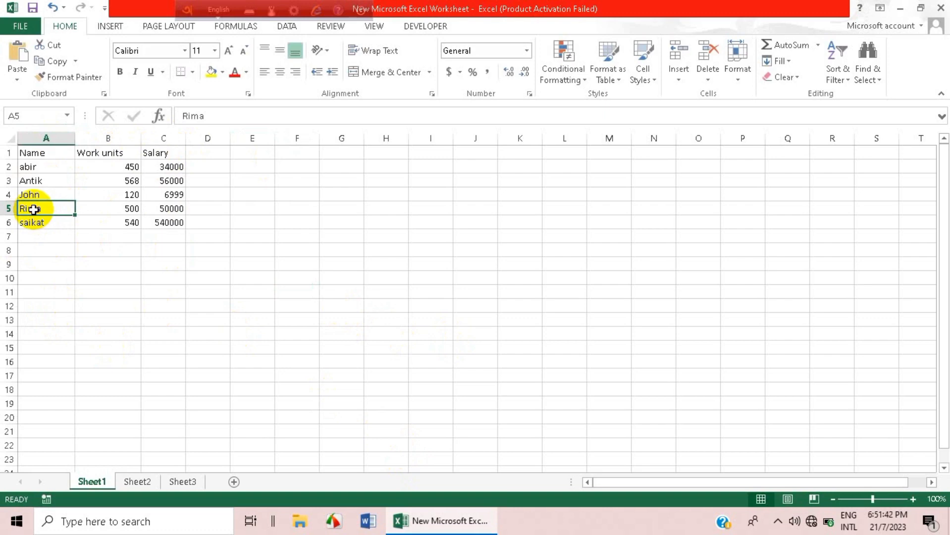
left_click(169, 209)
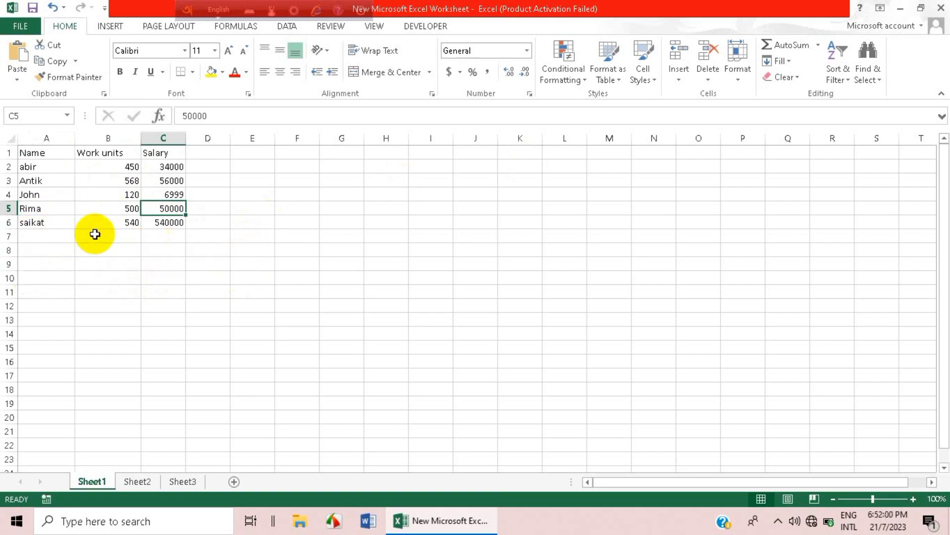
left_click(53, 208)
left_click(178, 207)
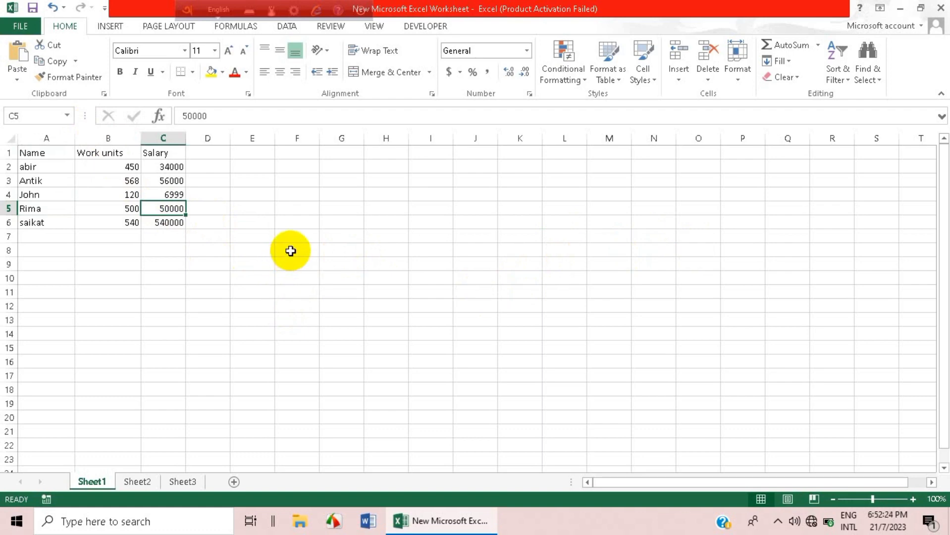
Step: Enter the label Name in F10 and begin a VLOOKUP formula in G10 with lookup value F10 and table array A1:C6
left_click(292, 282)
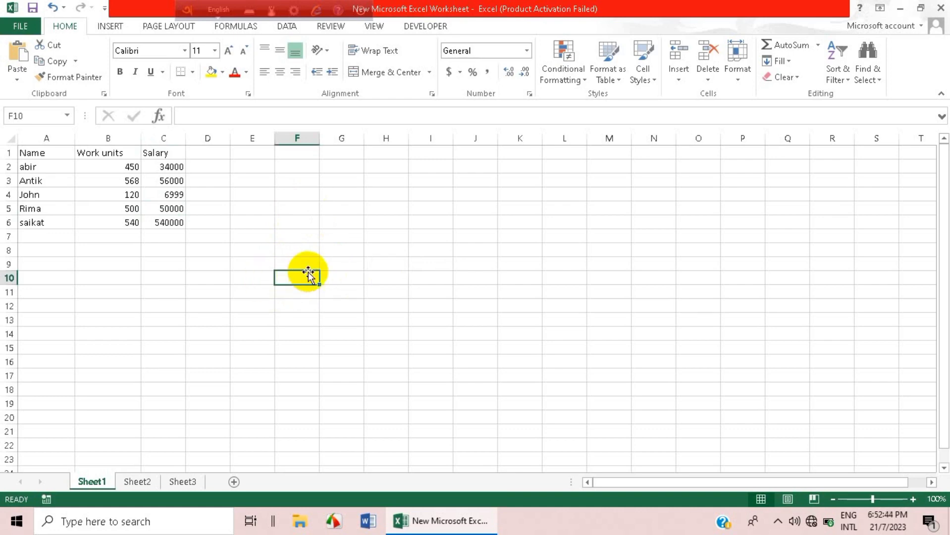
type("Name")
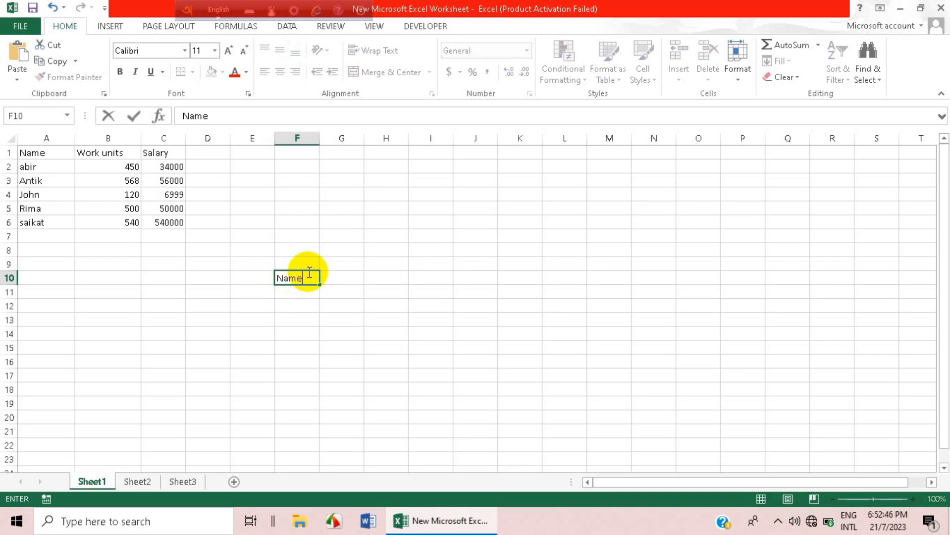
left_click(350, 278)
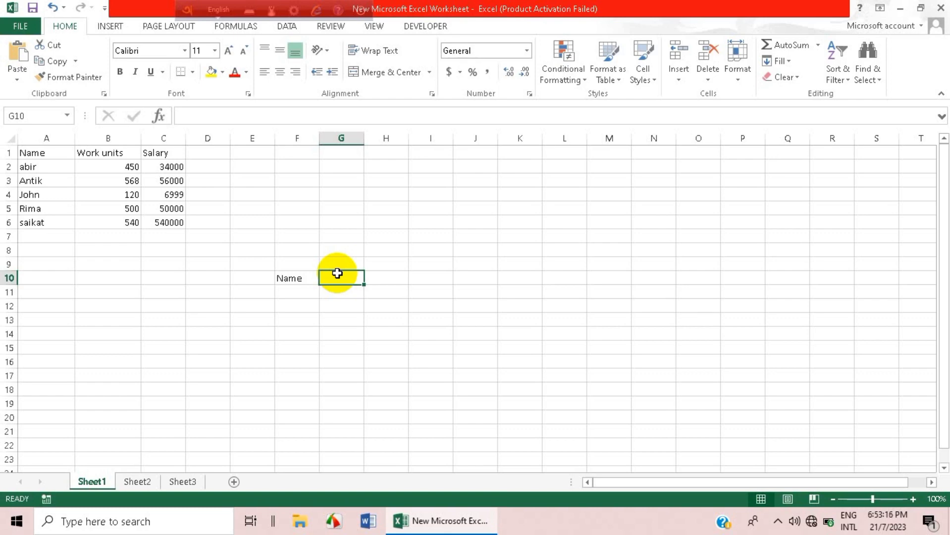
type("=")
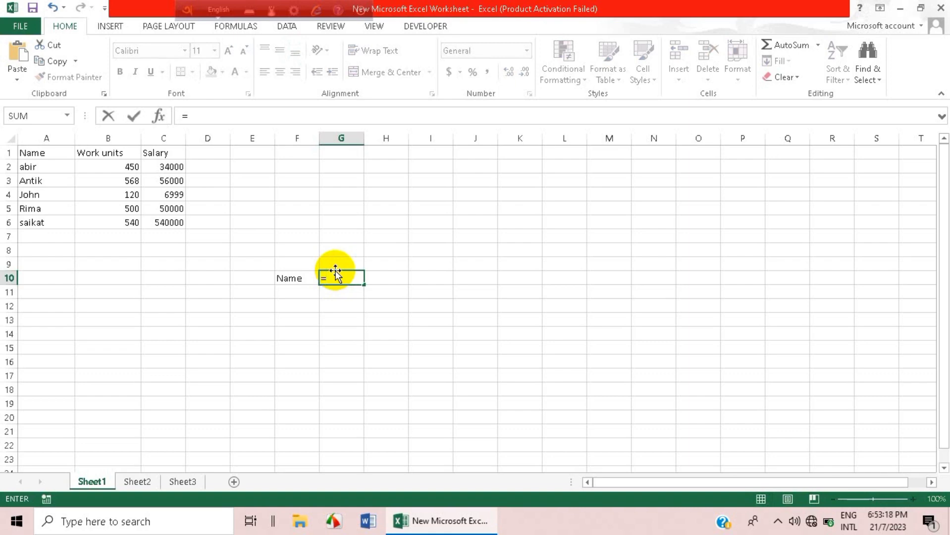
type("vl")
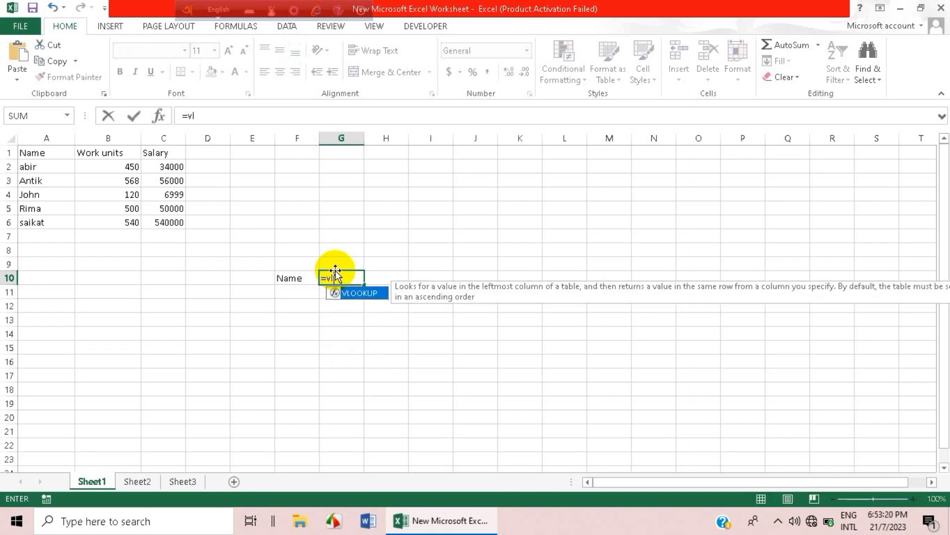
type("ookup(")
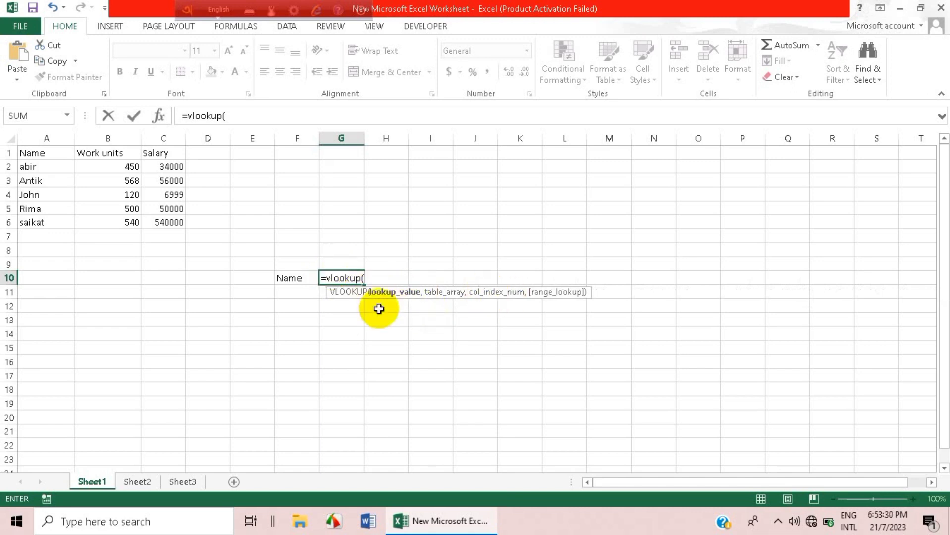
left_click(299, 279)
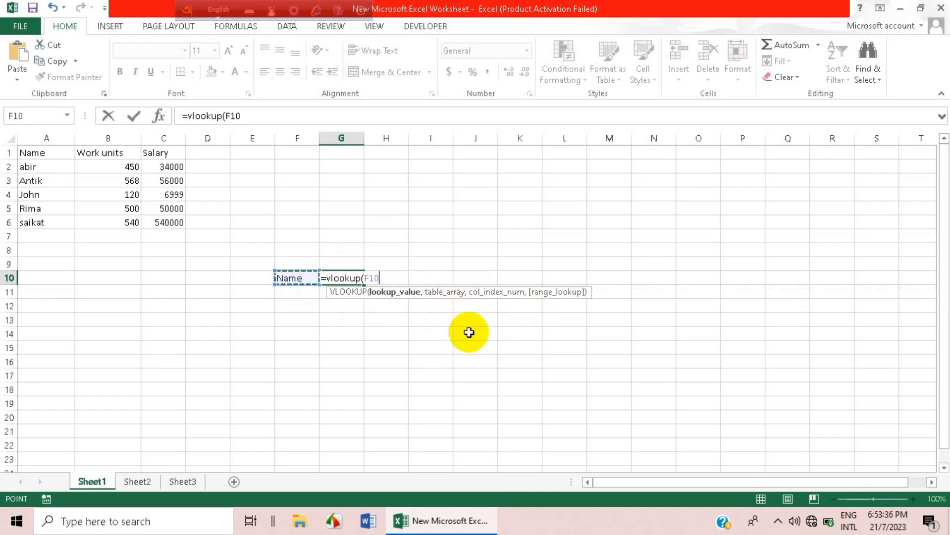
type(",")
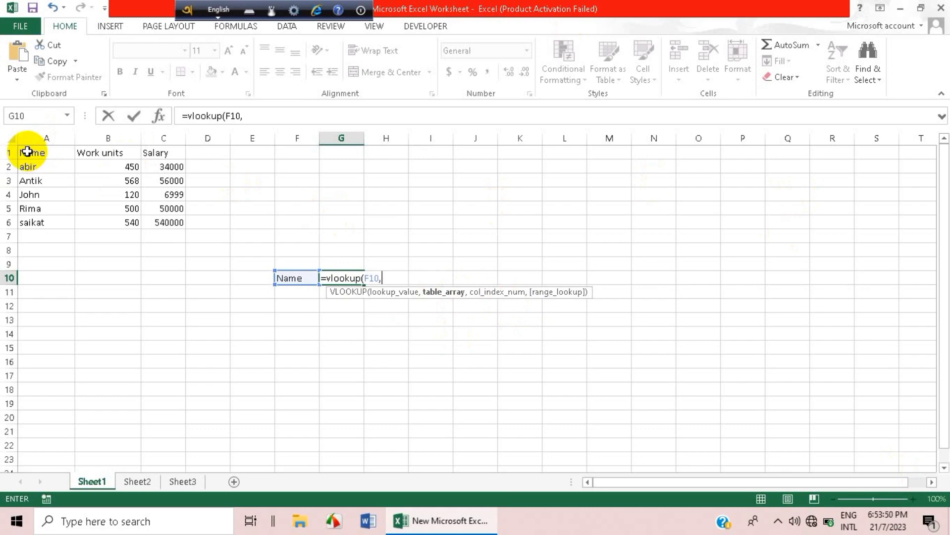
left_click_drag(27, 151, 165, 224)
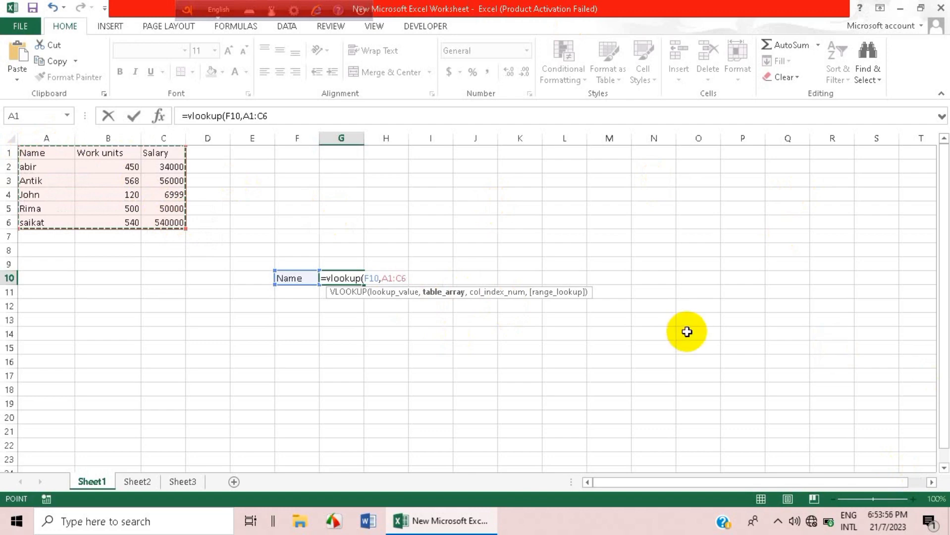
Step: Complete the G10 VLOOKUP formula with column index 3 and range lookup 0 for an exact match
type(",3")
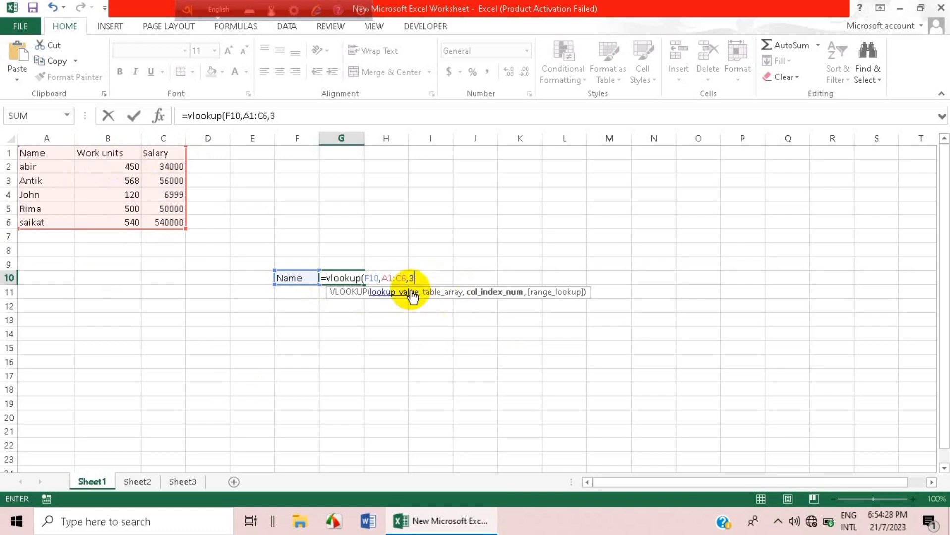
type(",")
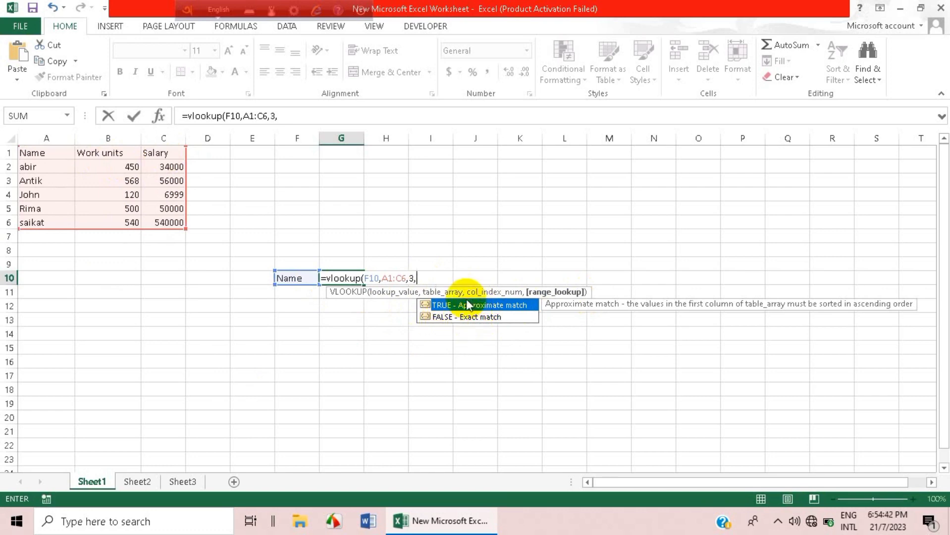
type(")")
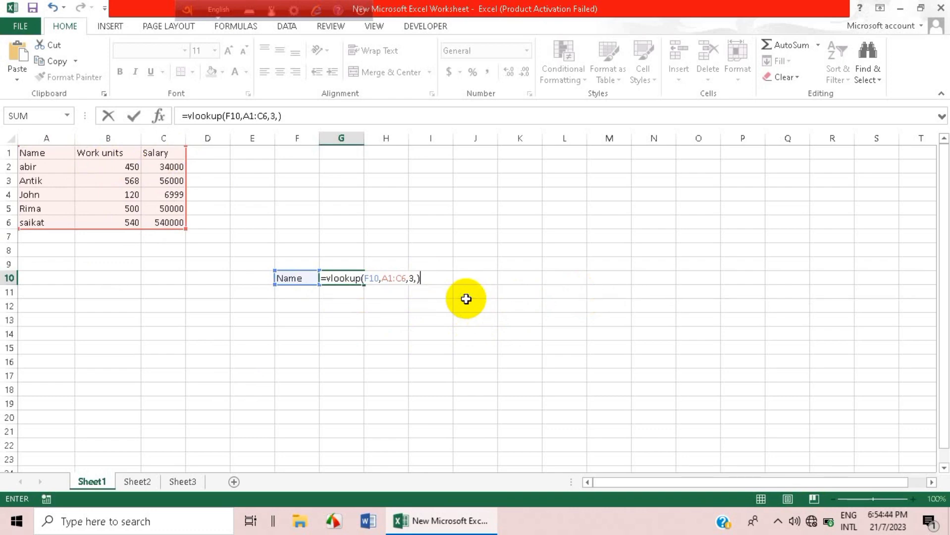
key("BackSpace")
type("0")
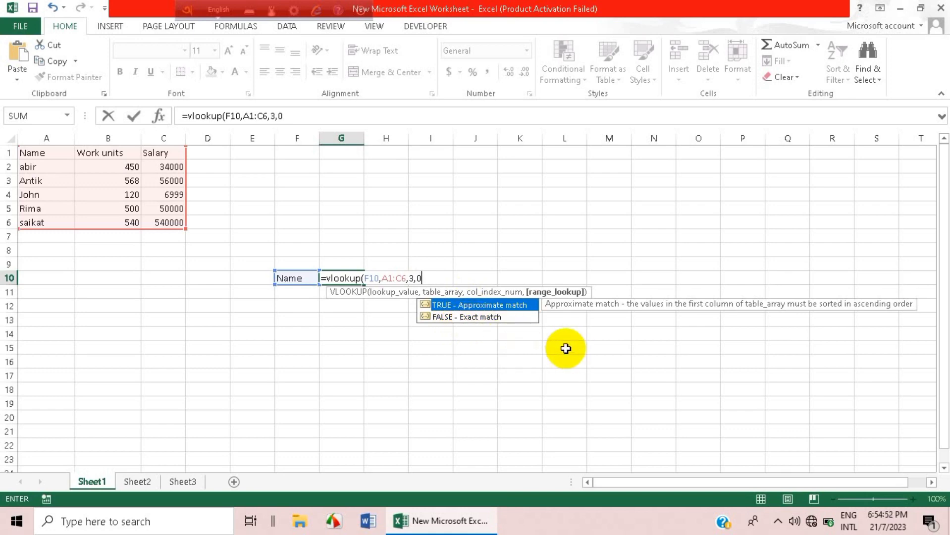
type(")")
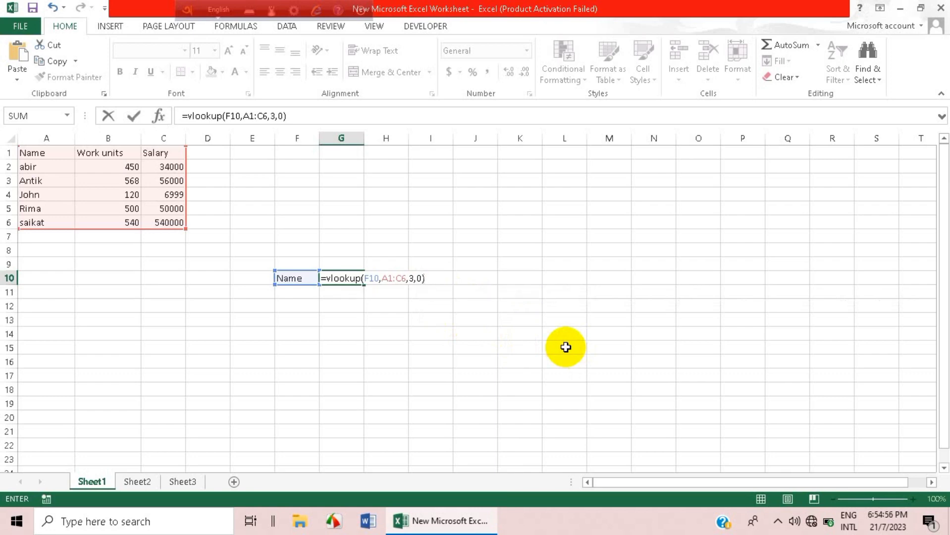
key("Return")
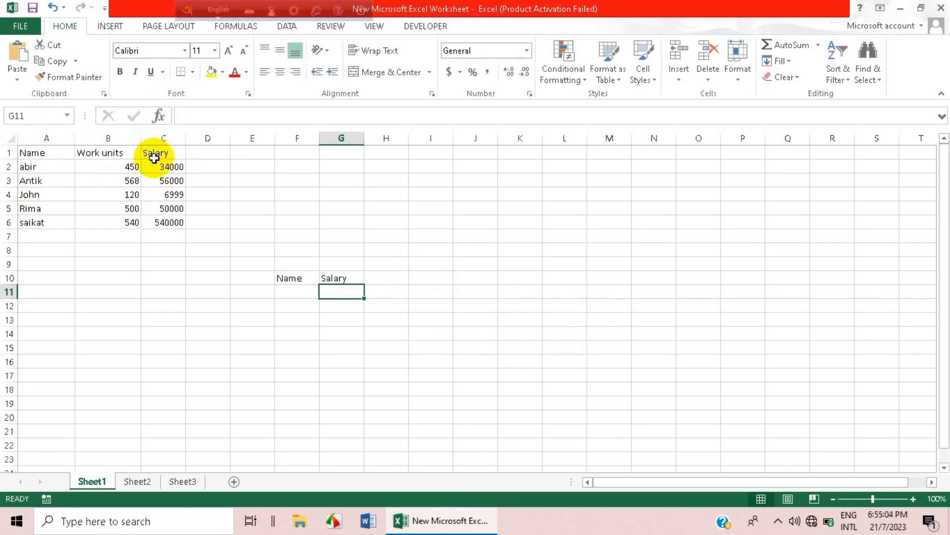
Step: Replace the text in F10 with the employee name from A5 to look up that person's salary
left_click(300, 278)
key("BackSpace")
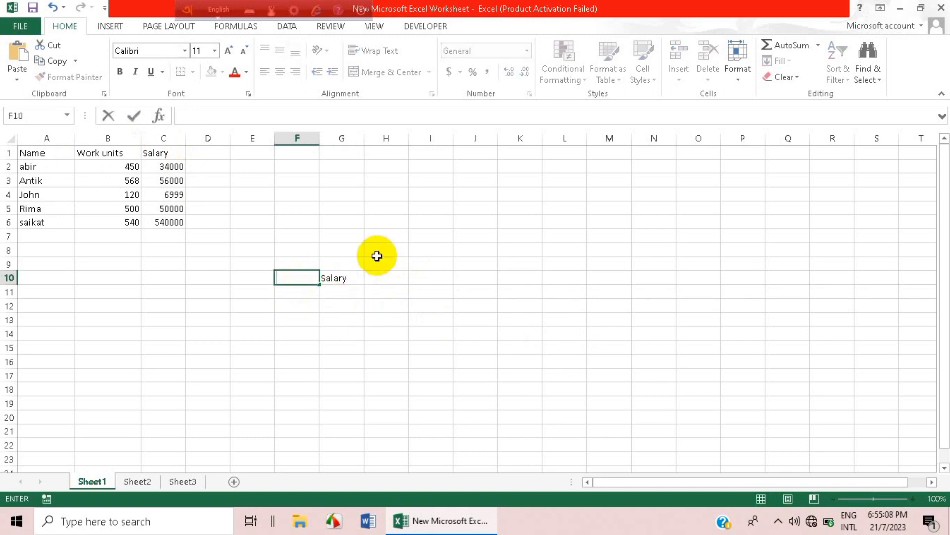
type("Rima")
key("Return")
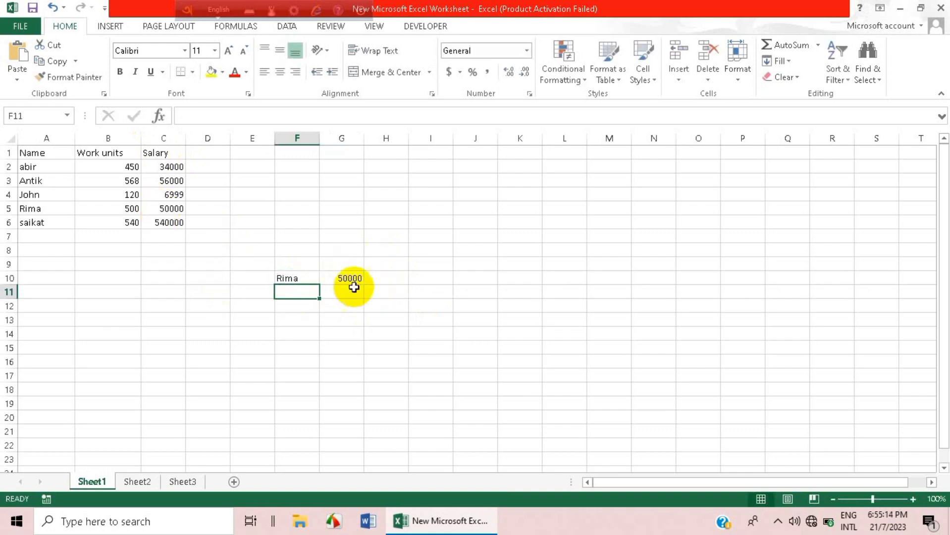
Step: Replace the lookup name in F10 with the employee name from A3
left_click(302, 278)
key("BackSpace")
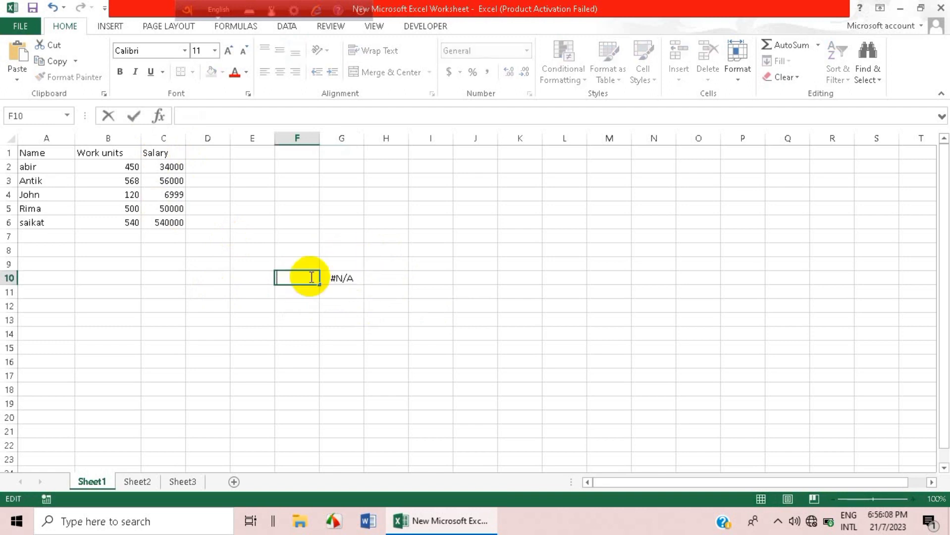
type("Antik")
key("Return")
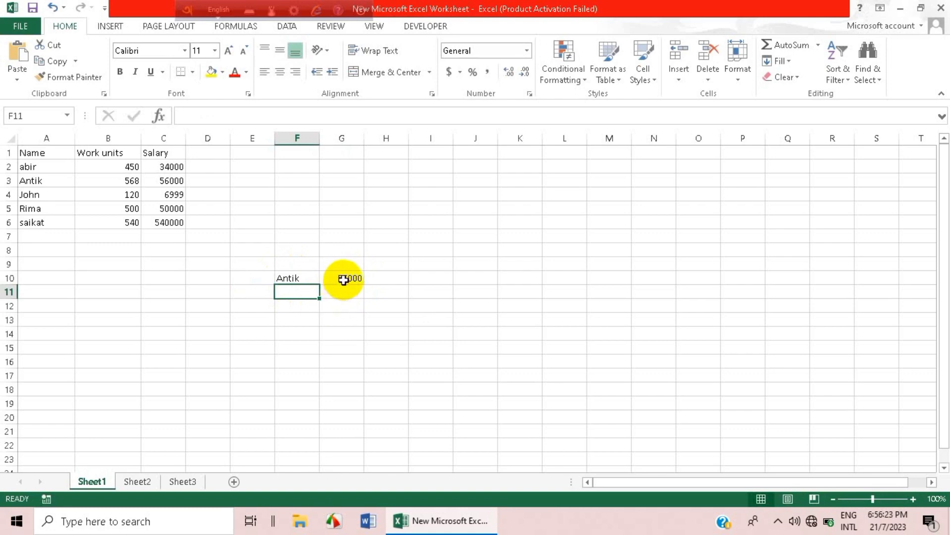
left_click(300, 280)
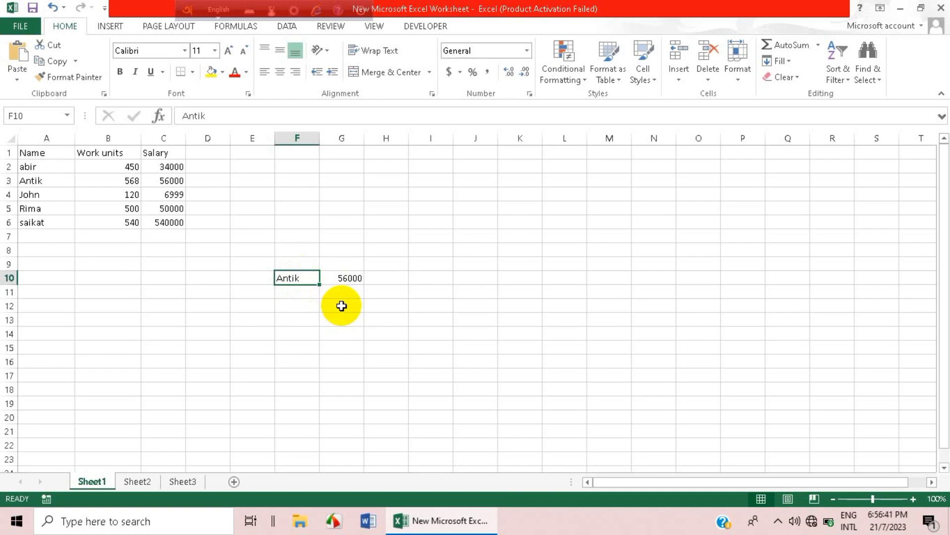
left_click(774, 526)
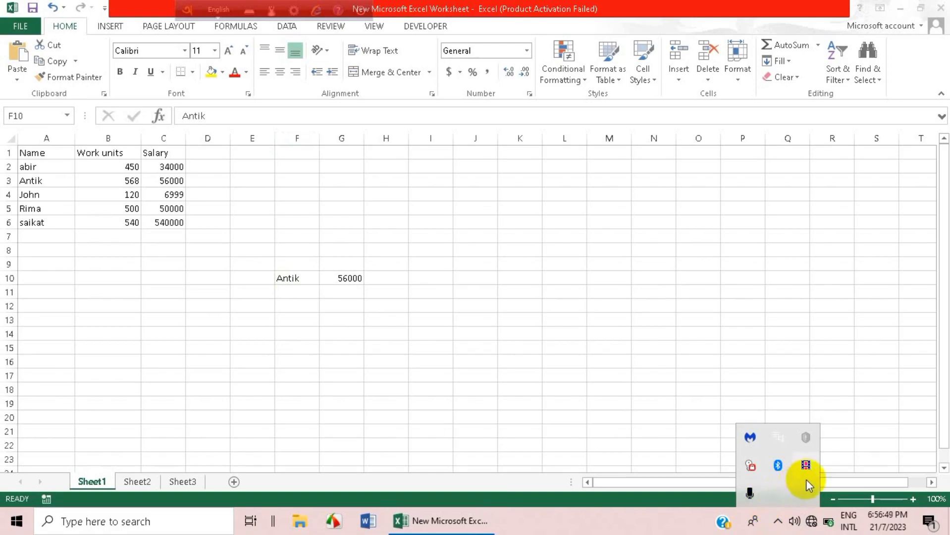